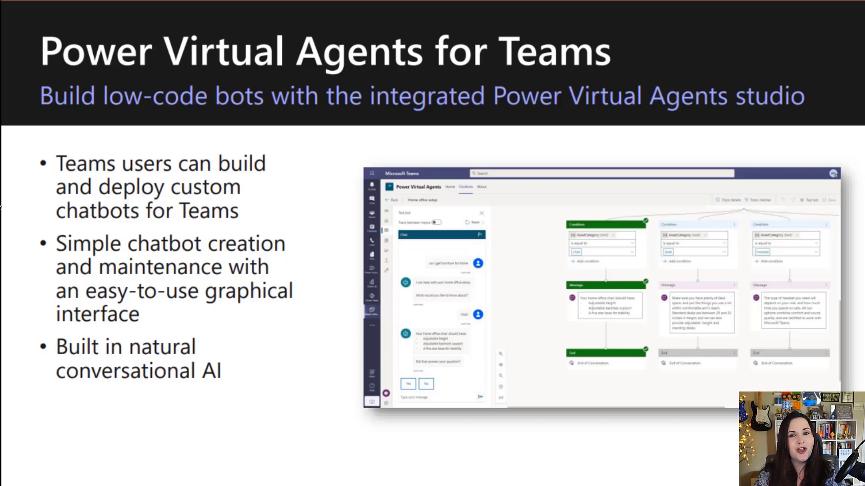
key("Right")
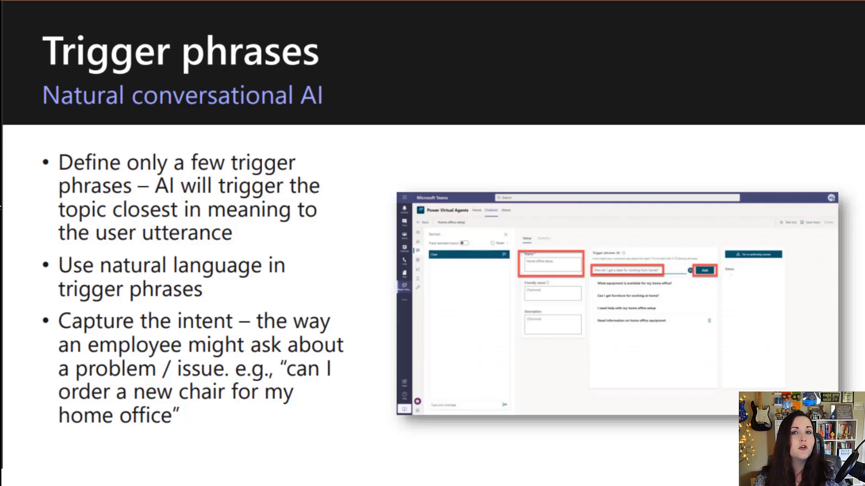
key("Right")
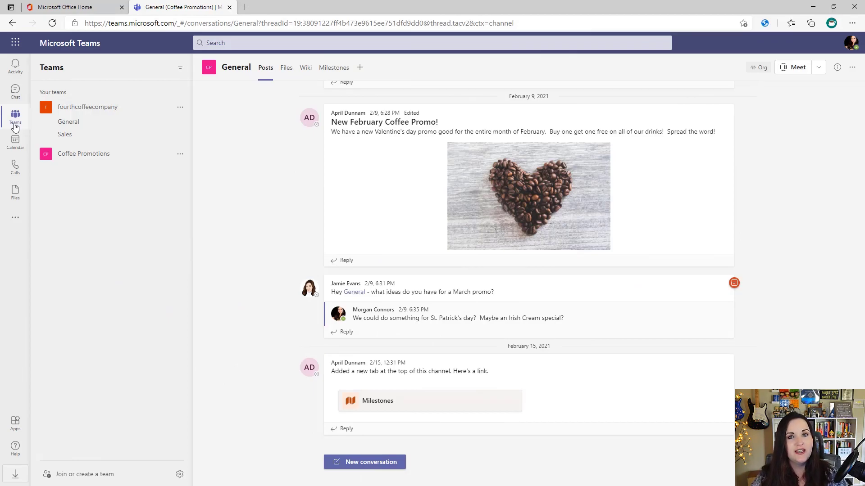
- Find the Power Virtual Agents app in the Teams app store by searching for "power virtual" and open it
left_click(15, 125)
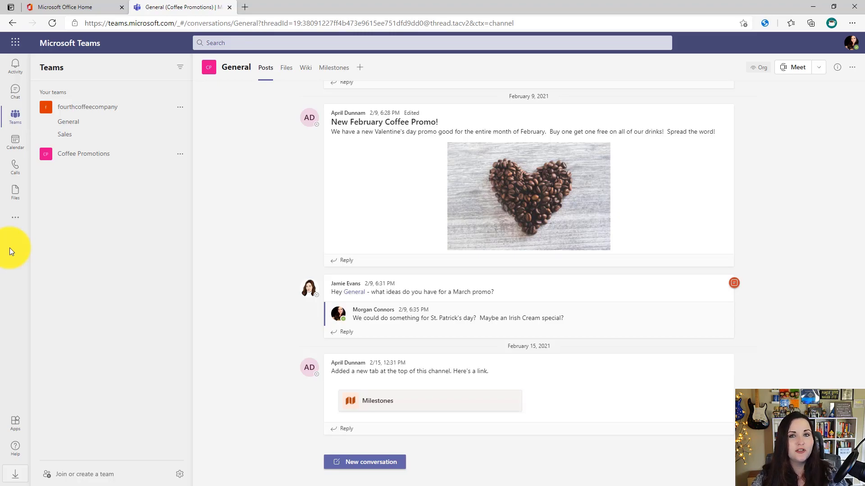
left_click(15, 423)
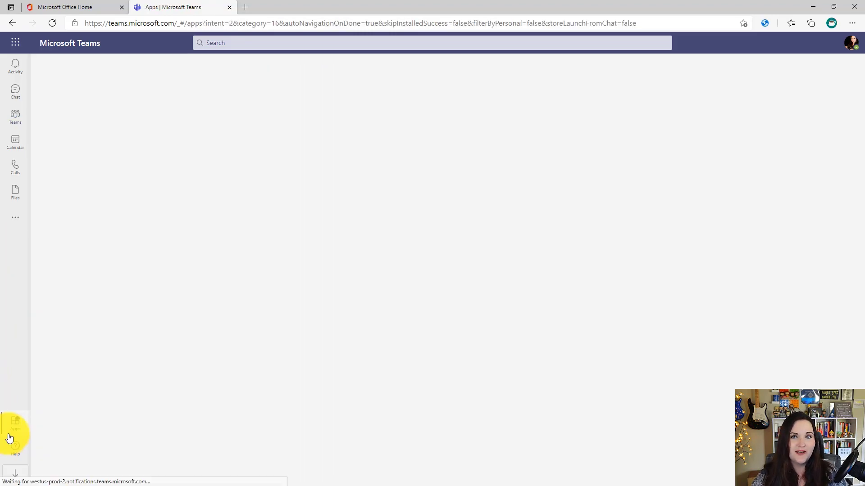
type("power virtual")
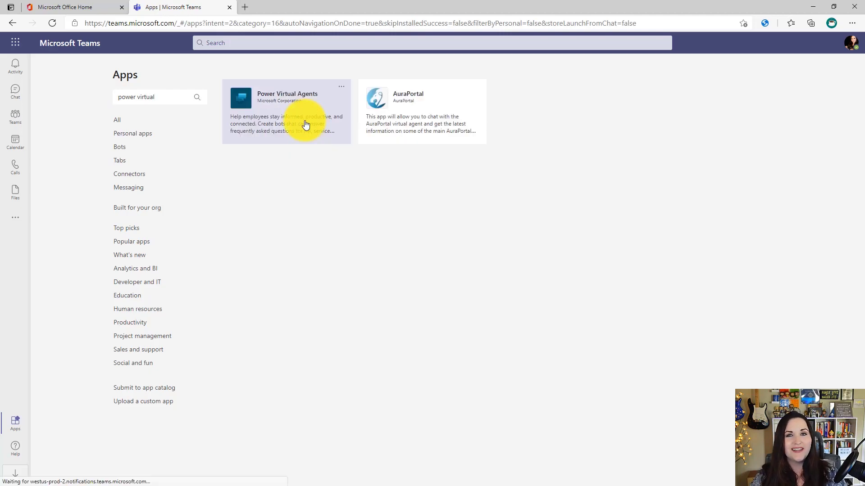
left_click(305, 125)
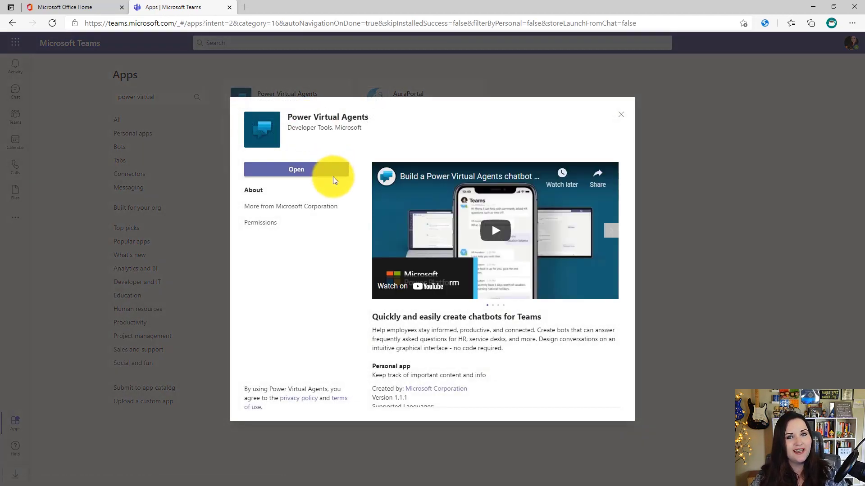
left_click(333, 175)
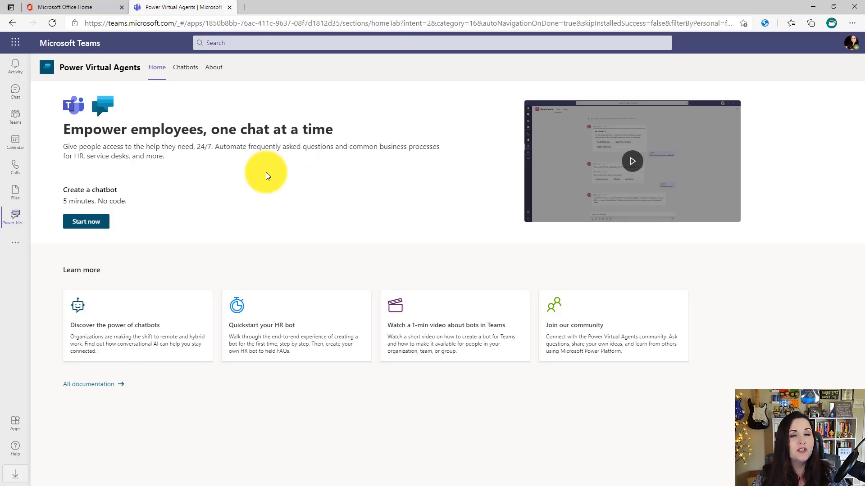
- Start a new chatbot and assign it to the fourthcoffeecompany team
left_click(191, 73)
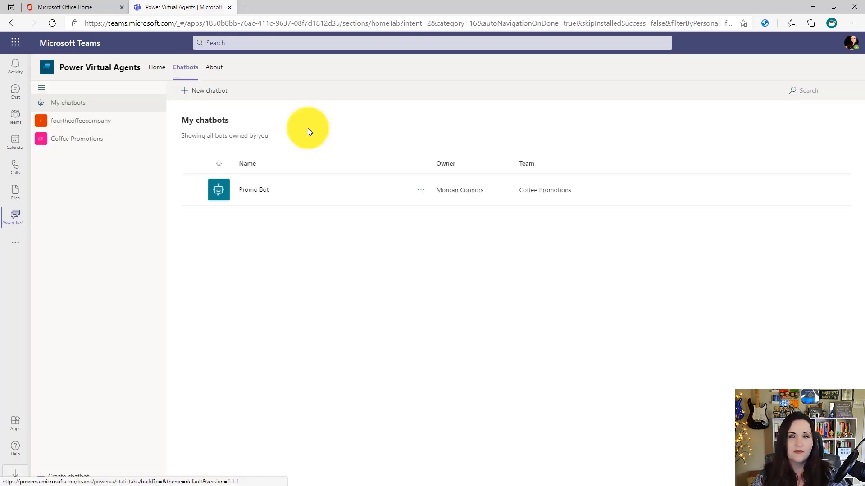
left_click(219, 94)
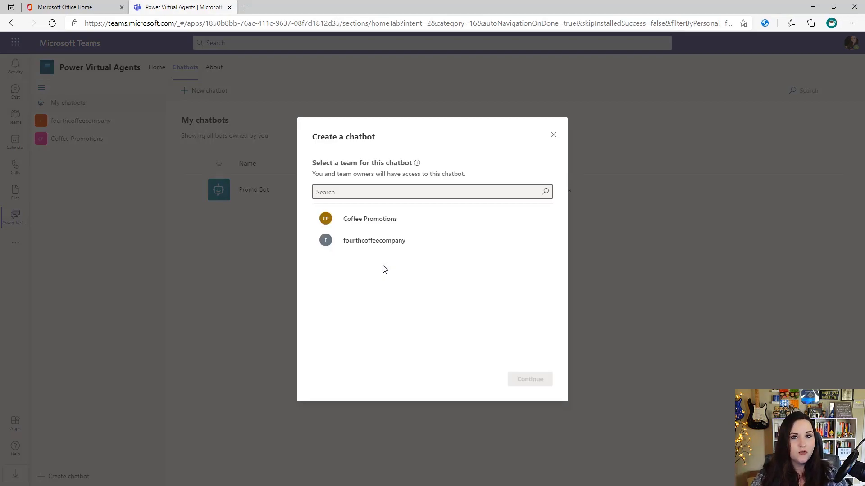
left_click(377, 246)
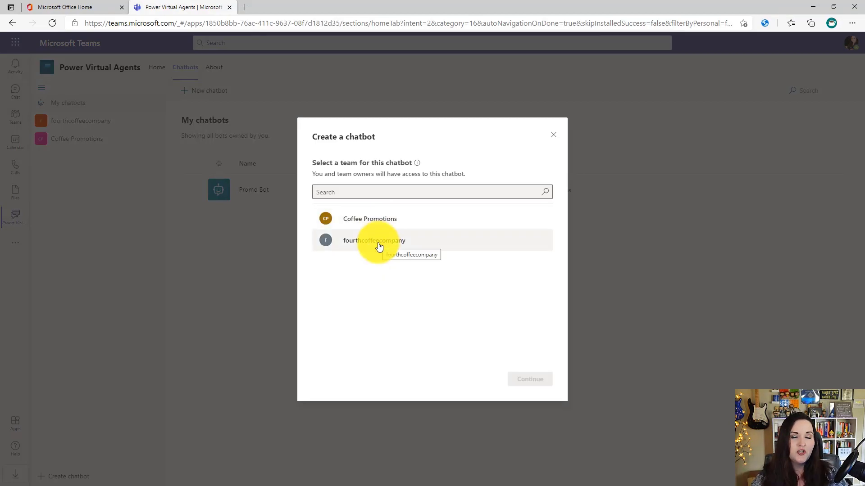
left_click(376, 245)
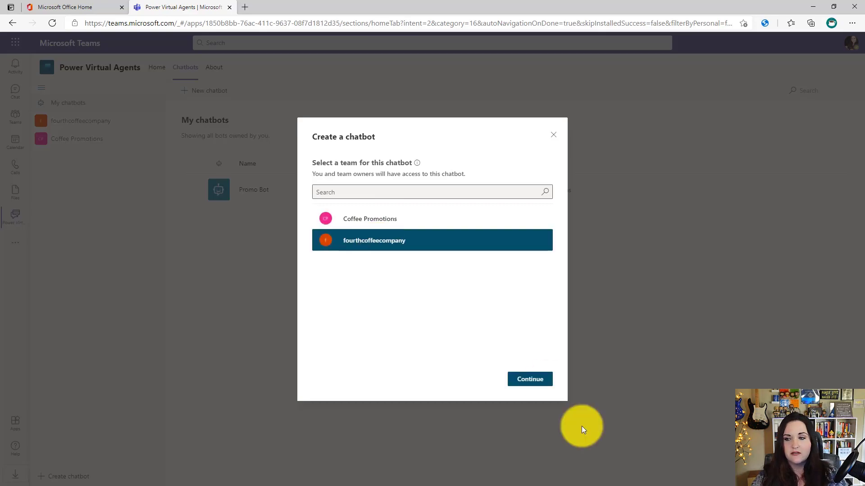
left_click(533, 380)
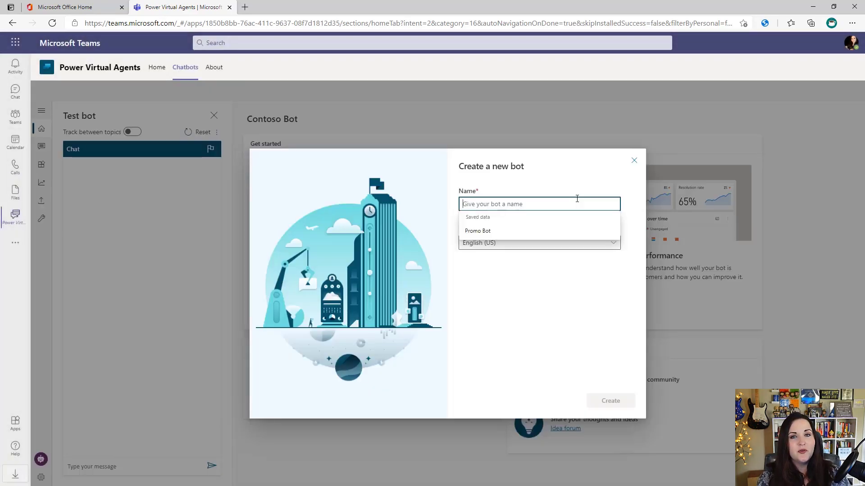
- Name the new bot "Hours Bot" and create it with English (US) as its language
left_click(577, 199)
type("Hours Bot")
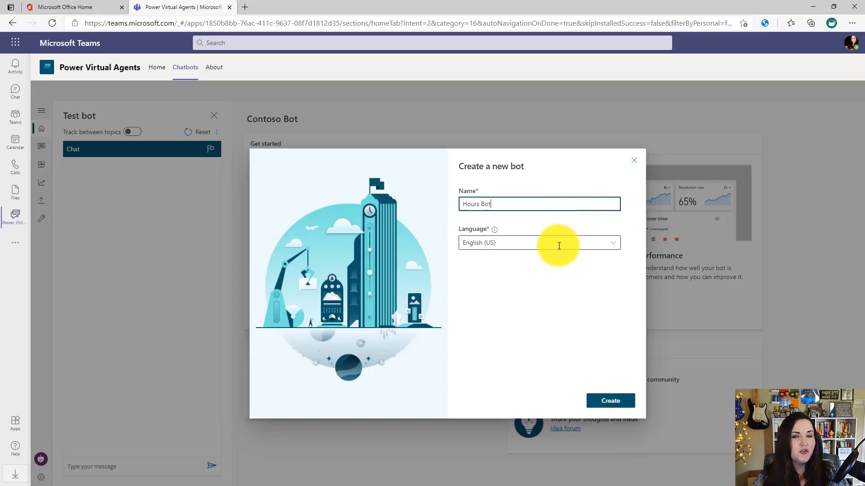
left_click(604, 402)
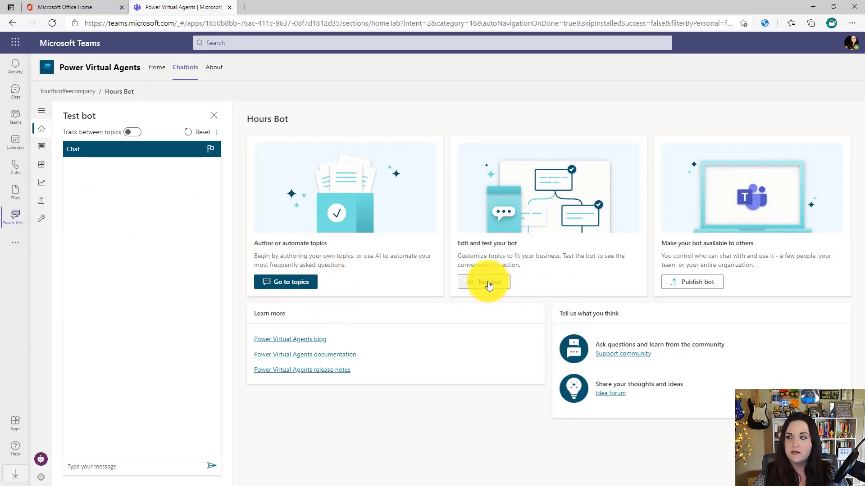
- View the bot's analytics, management options and the Greeting topic's trigger phrases, ending on the list of topics
left_click(47, 182)
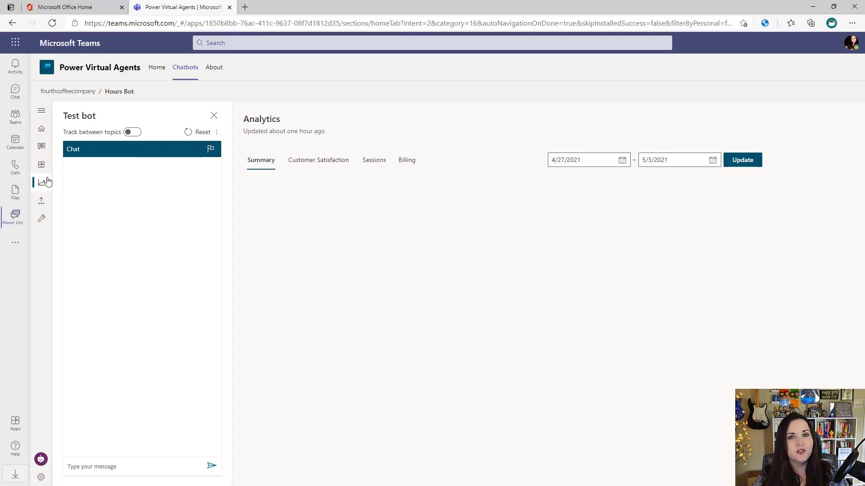
left_click(42, 219)
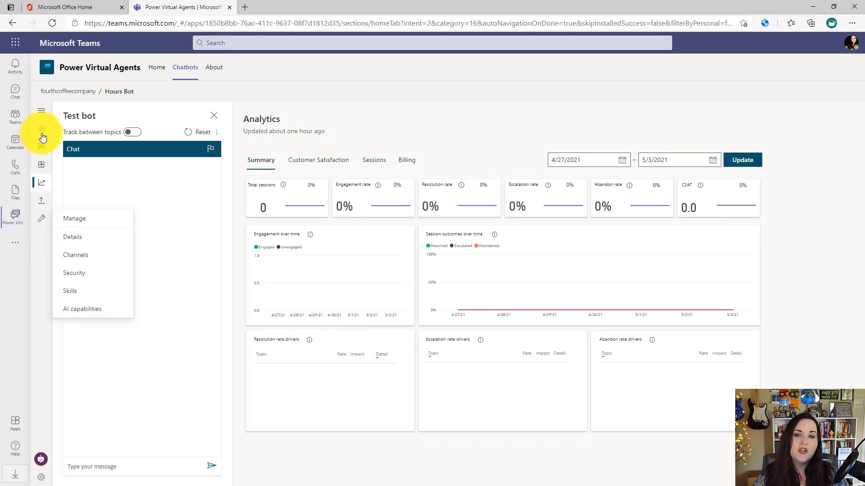
left_click(44, 150)
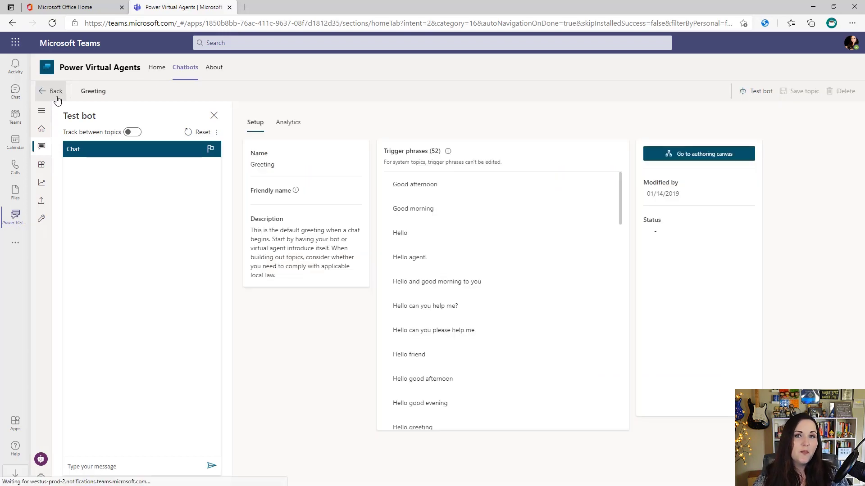
left_click(52, 92)
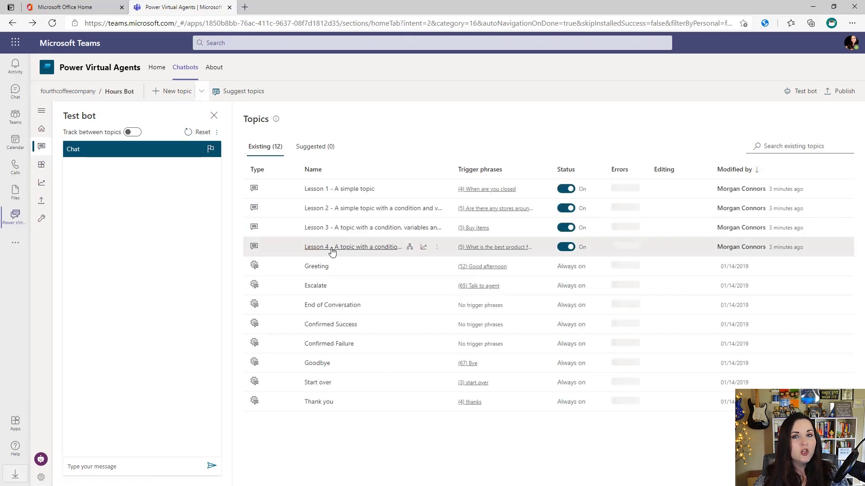
- Open the topic "Lesson 2 - A simple topic with a condition and variable" in the authoring canvas
left_click(361, 211)
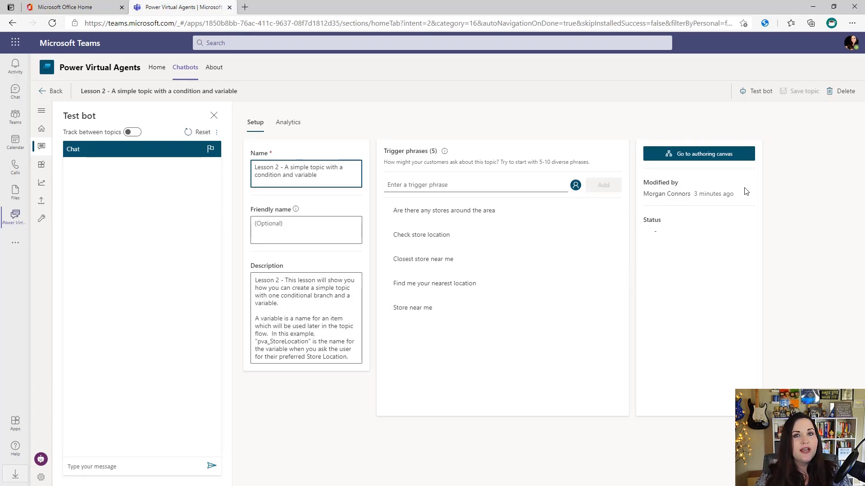
left_click(329, 180)
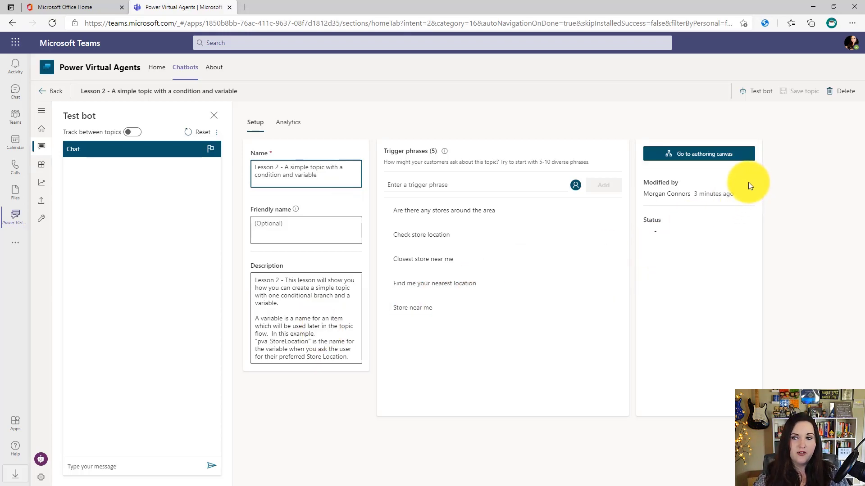
left_click(719, 158)
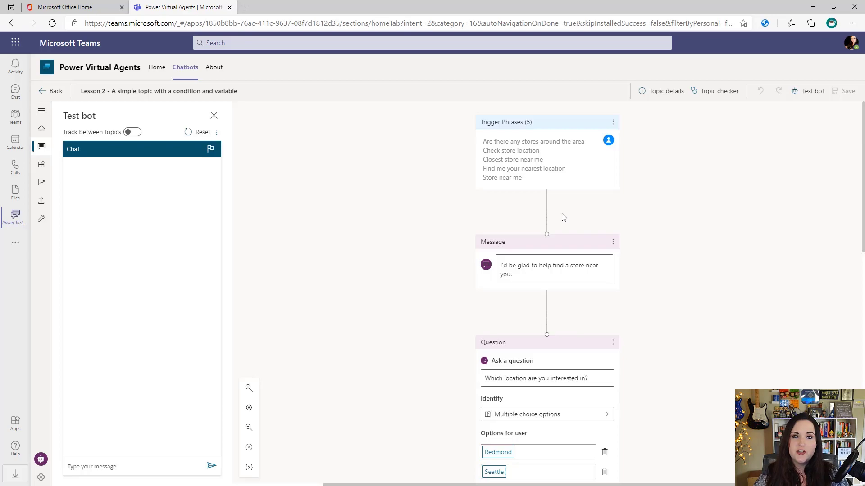
- Examine the Lesson 2 conversation flow from the trigger phrases through the location question, conditions and messages to the end node
scroll(561, 215, "down", 3)
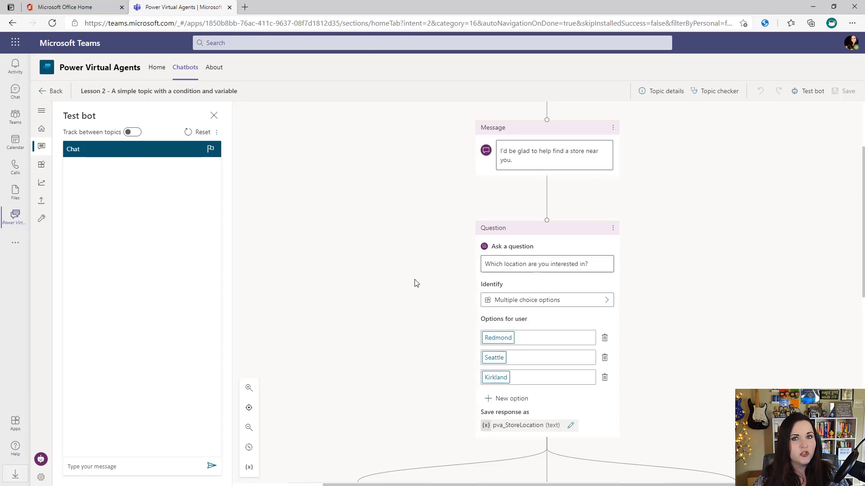
scroll(417, 283, "down", 3)
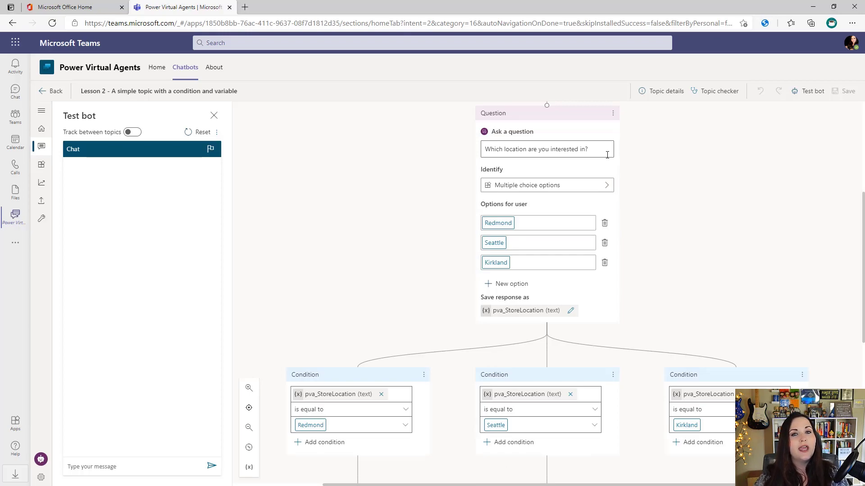
left_click(527, 224)
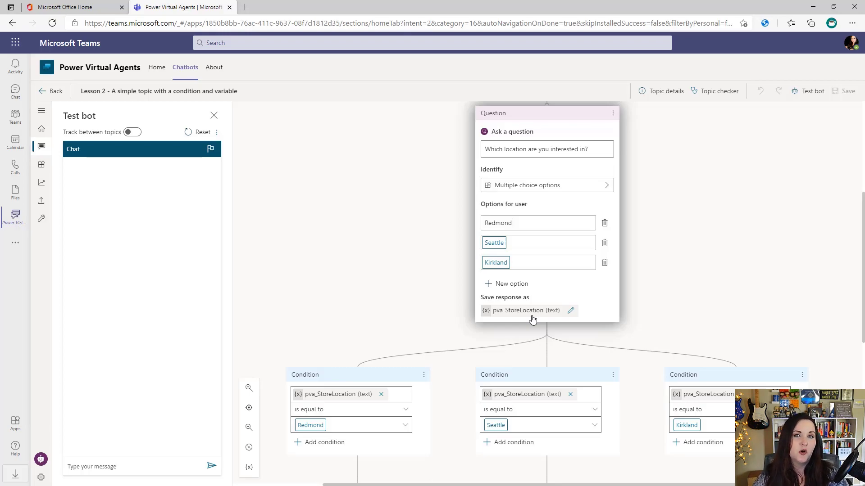
scroll(426, 330, "down", 3)
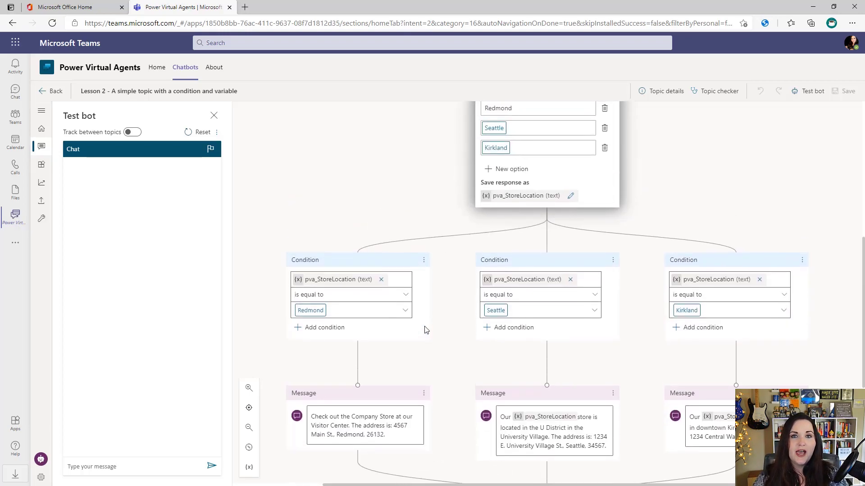
scroll(426, 330, "up", 1)
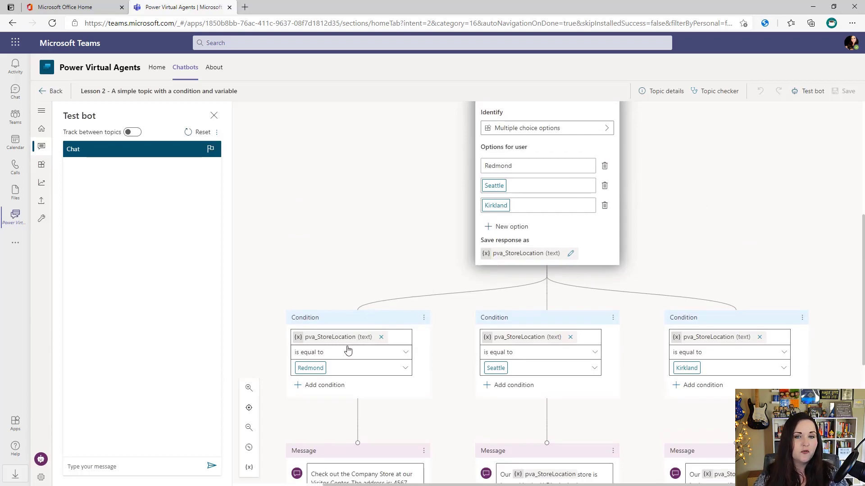
scroll(347, 352, "down", 1)
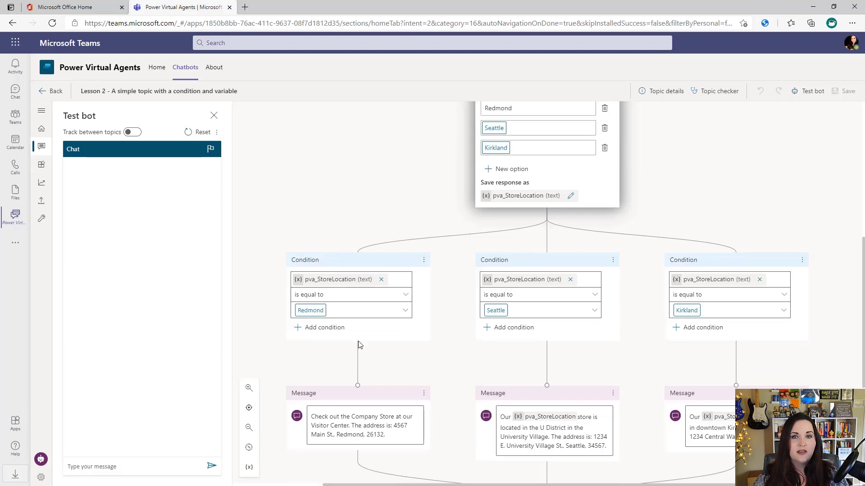
scroll(360, 344, "down", 3)
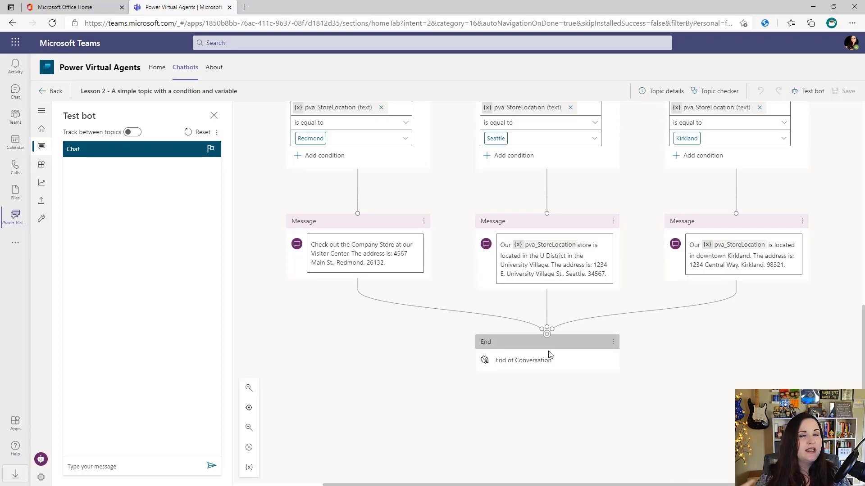
- View the node types and action options that can be inserted between the Seattle message and the end of the conversation
left_click(547, 303)
scroll(546, 303, "down", 2)
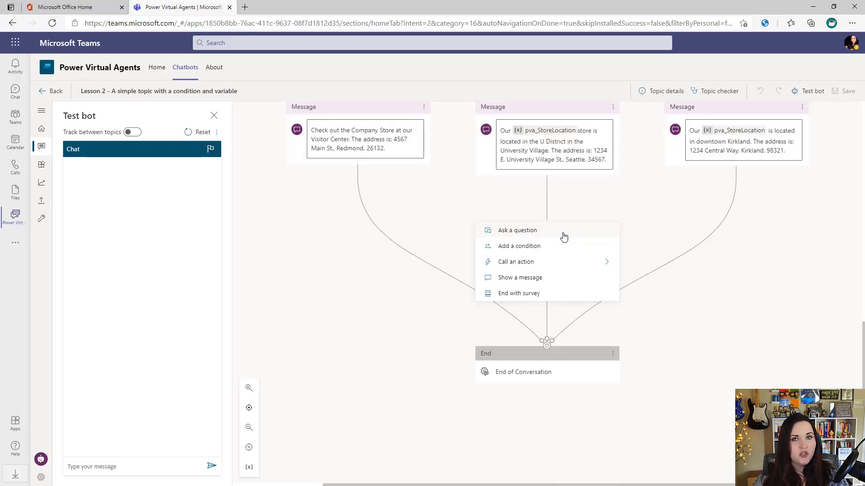
left_click(601, 268)
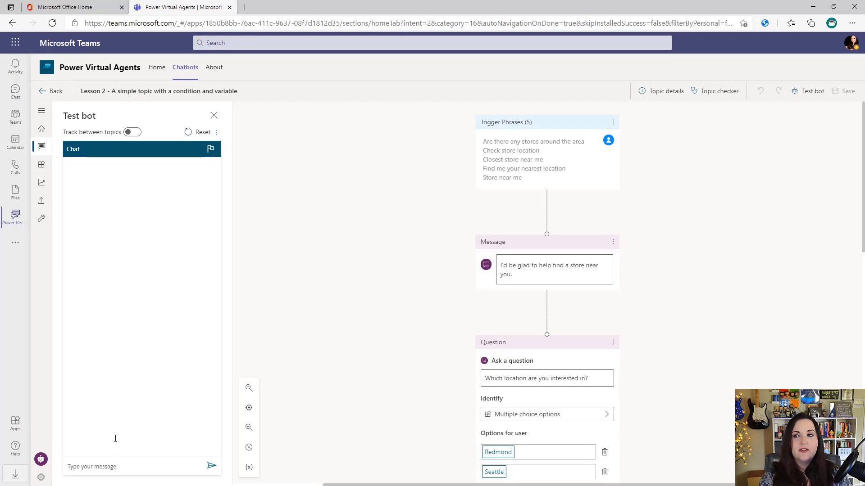
- Test the bot with the message "stores near me" and trace the conversation through the topic's flow
type("stores near me")
key("Return")
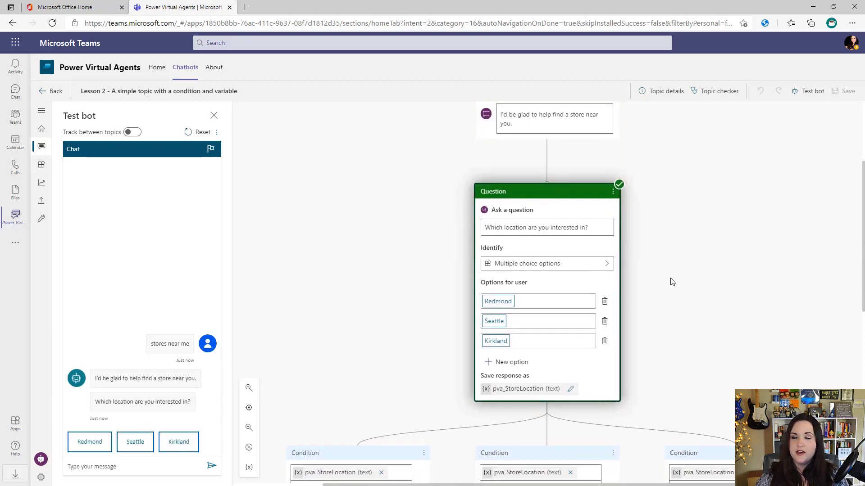
scroll(683, 261, "up", 3)
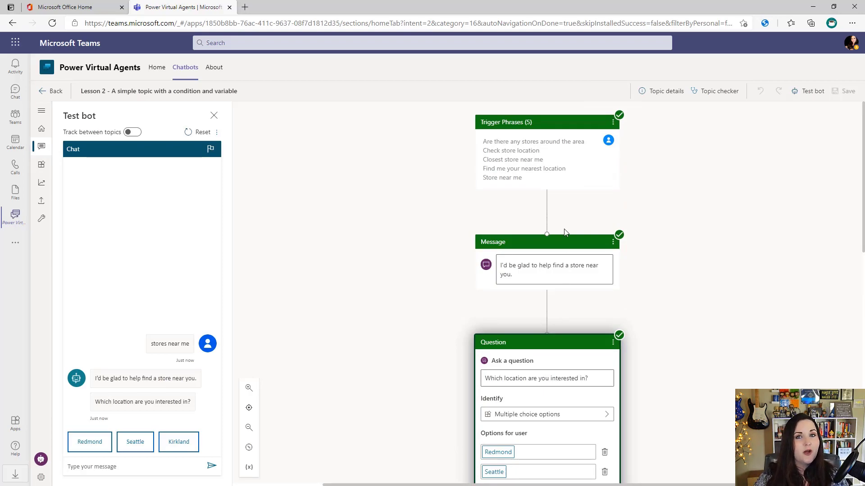
scroll(565, 291, "down", 3)
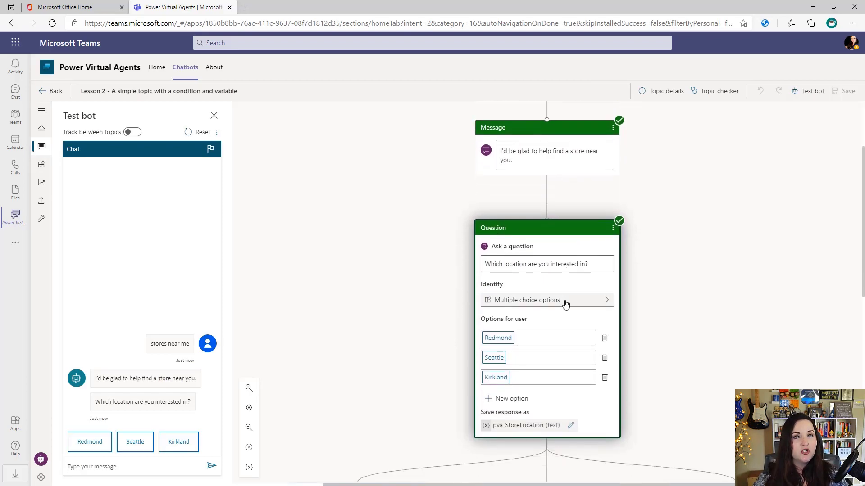
scroll(565, 302, "down", 3)
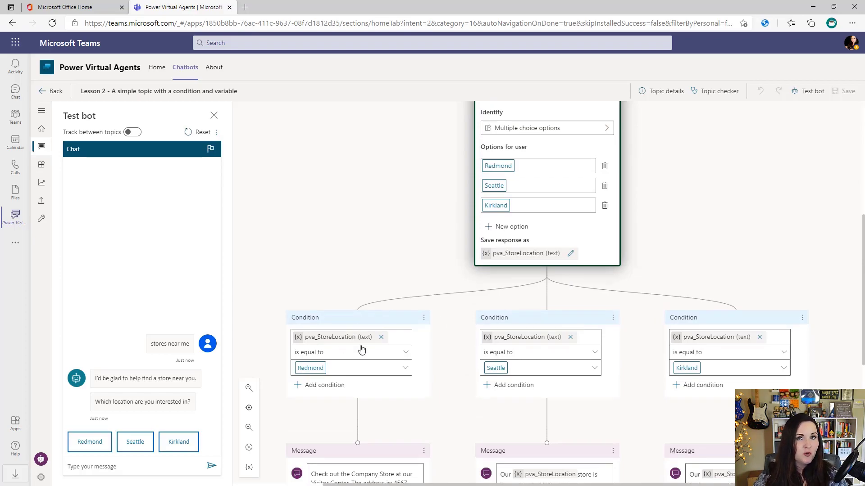
scroll(351, 346, "down", 3)
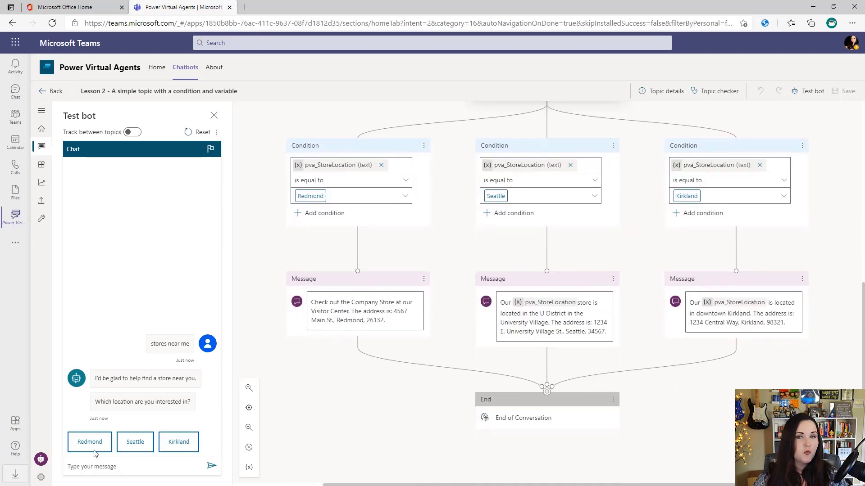
- Answer the test bot's location question with Seattle and return to the bot's topics list
left_click(135, 442)
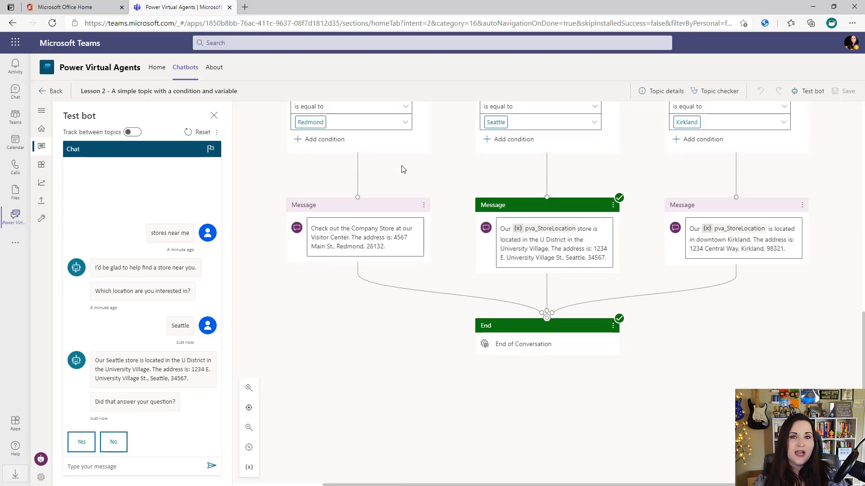
left_click(57, 97)
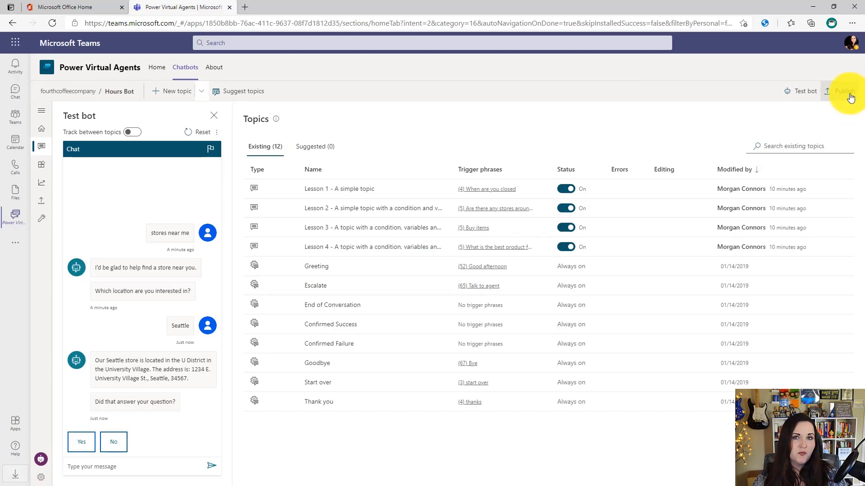
- Publish the latest content of the Hours Bot
left_click(833, 91)
left_click(271, 176)
left_click(454, 298)
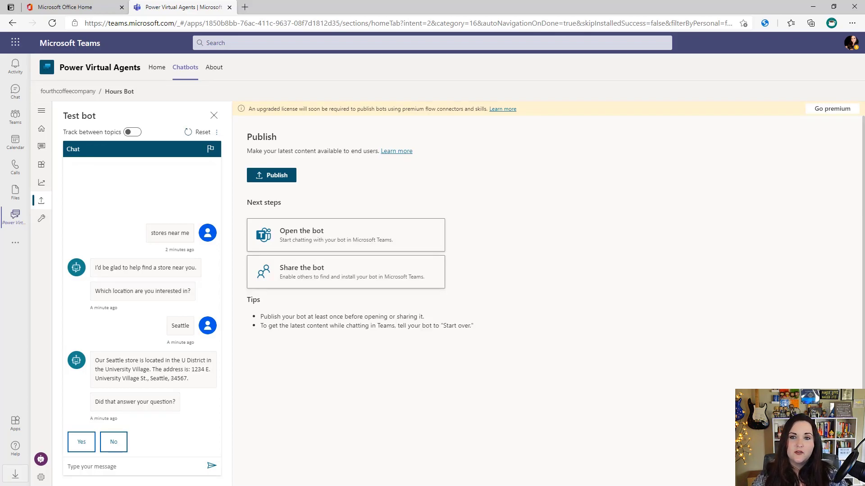
- Select Hours Bot in the list of owned chatbots, view its Teams app details, and close them without adding it
left_click(63, 91)
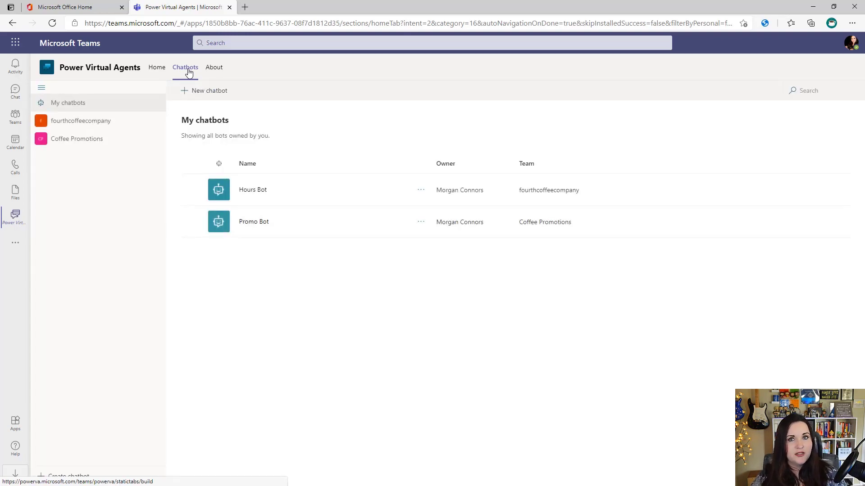
left_click(207, 222)
left_click(191, 192)
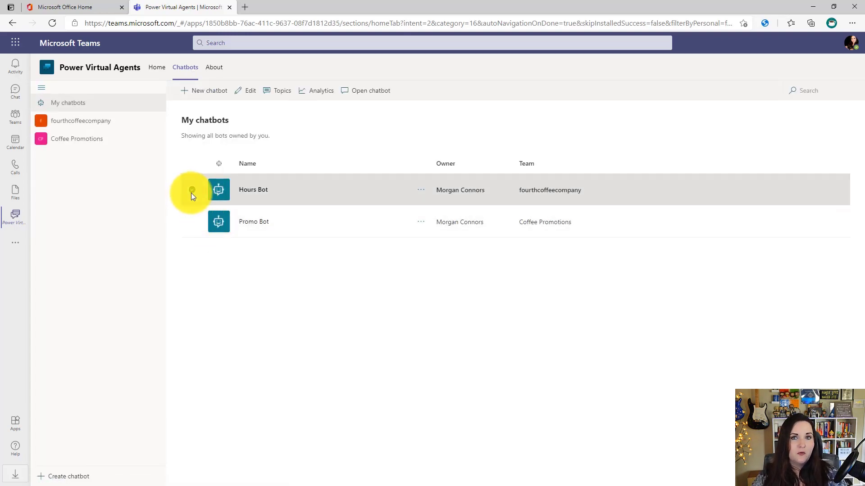
left_click(366, 91)
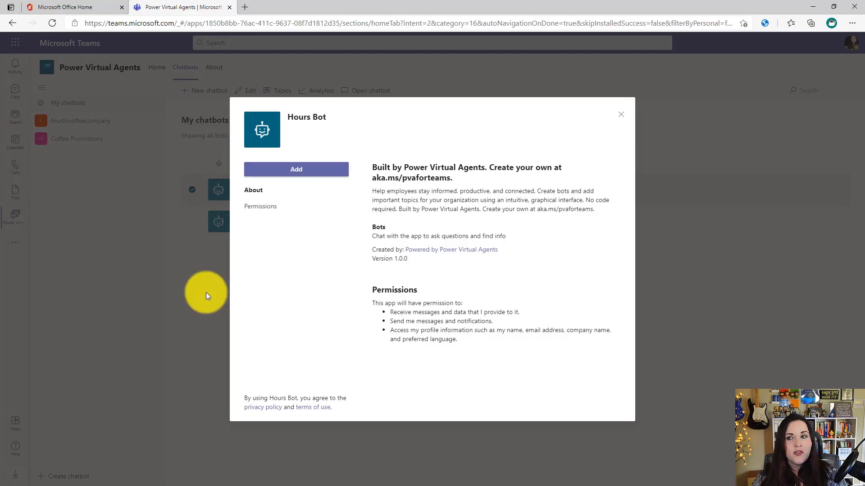
left_click(620, 115)
- Share the Hours Bot with the team by adding it to Teams, and copy its link
left_click(420, 190)
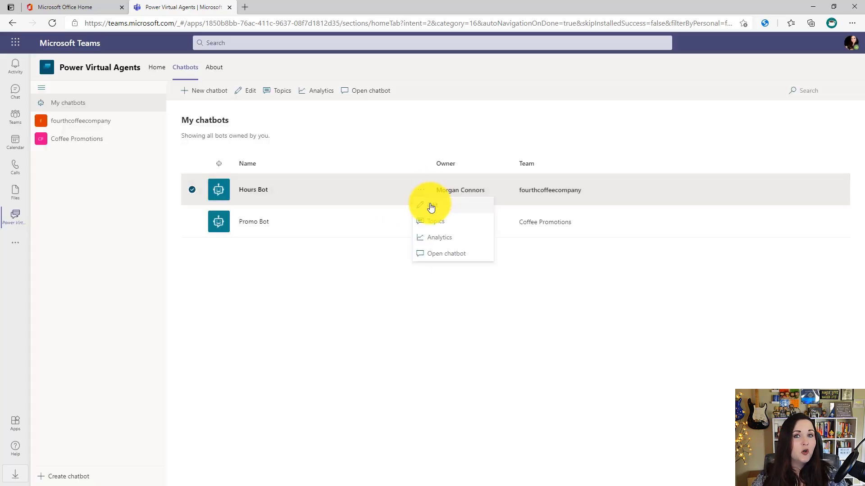
left_click(431, 207)
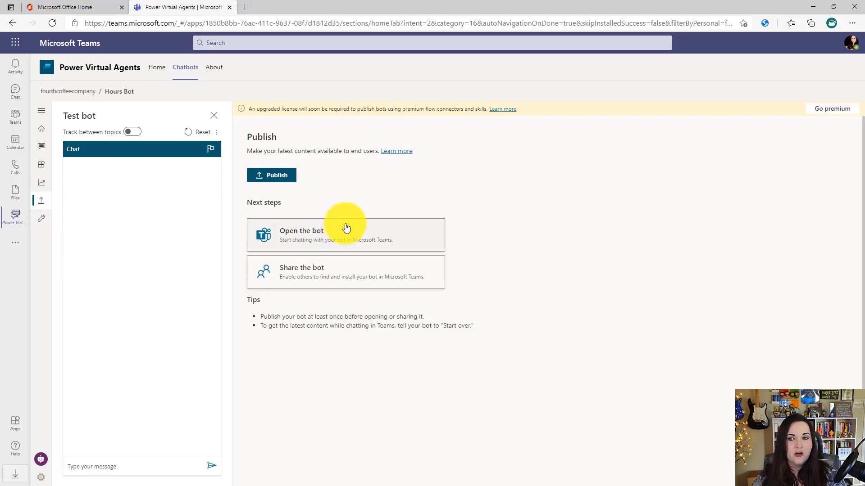
left_click(329, 273)
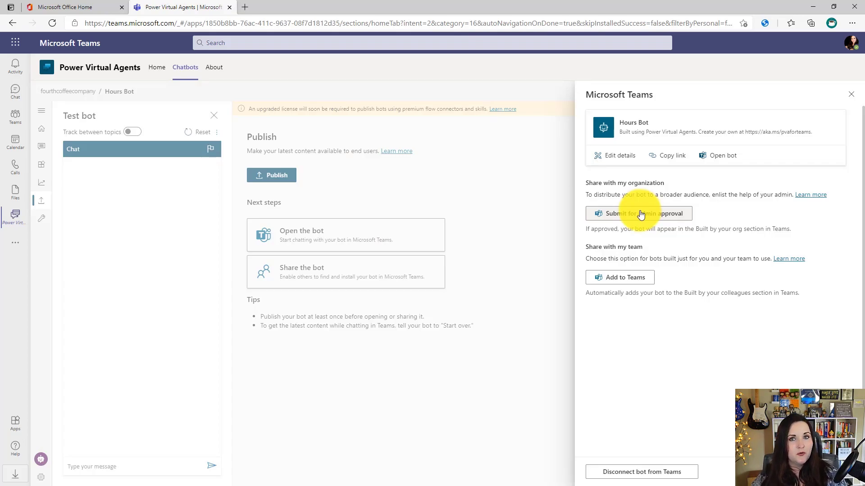
left_click(622, 286)
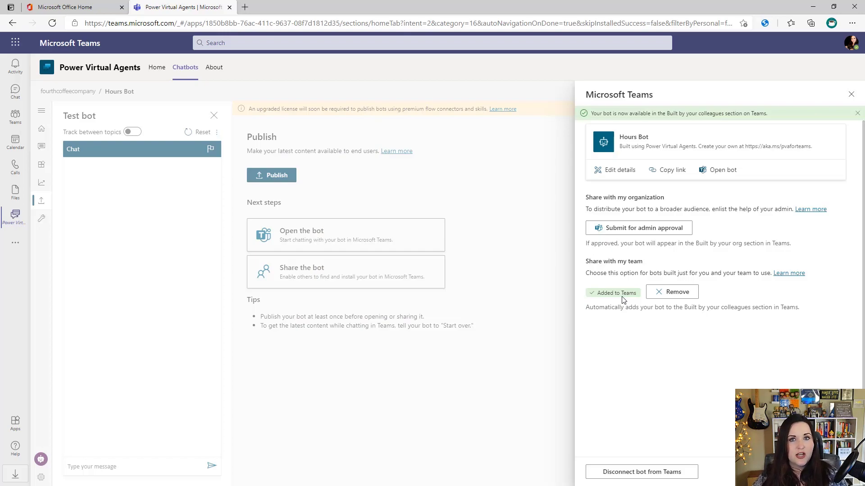
left_click(669, 163)
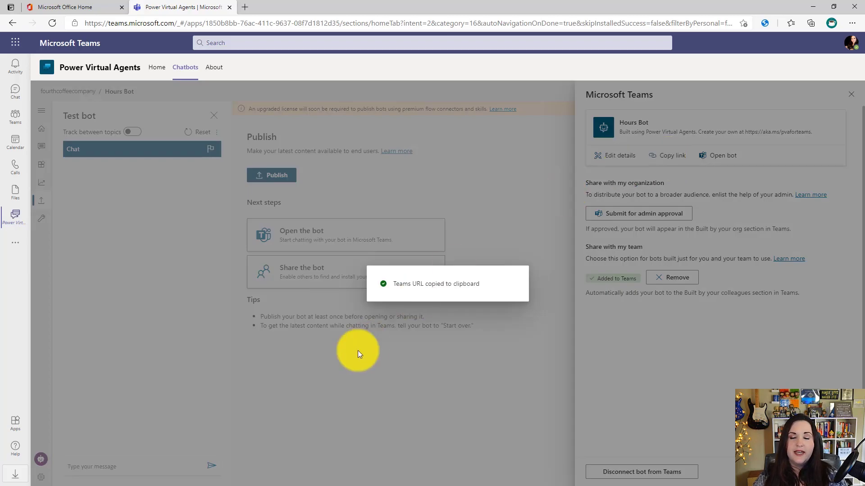
left_click(358, 352)
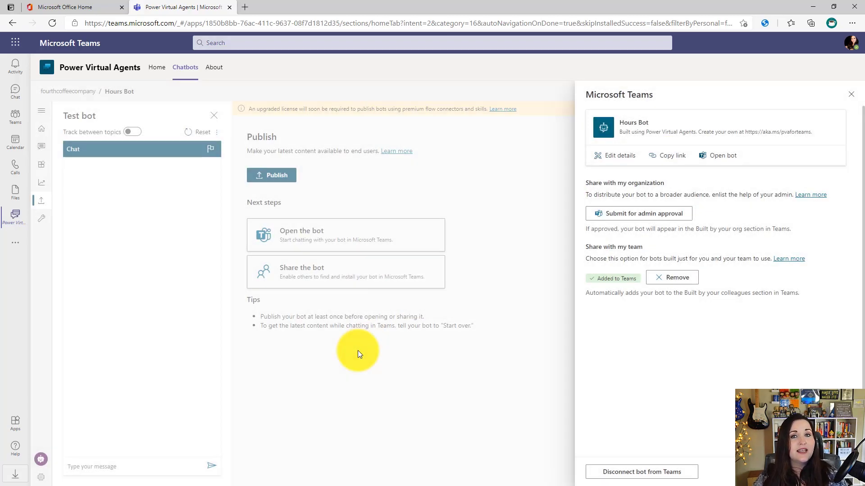
- Open the shared Hours Bot and add it as an app in Teams
left_click(724, 156)
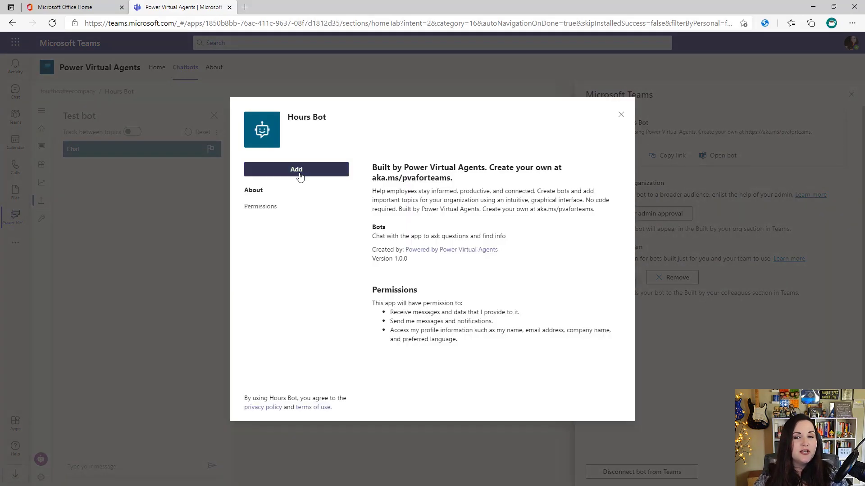
left_click(300, 177)
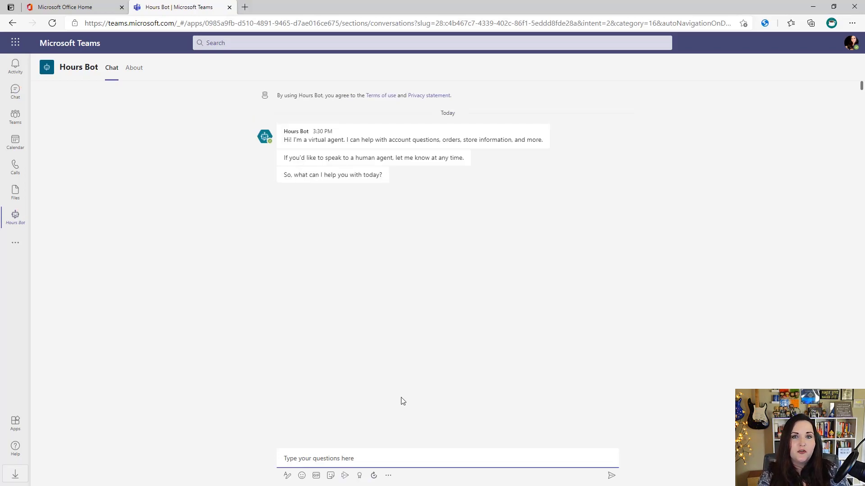
- Chat with the Hours Bot by sending "hello" and "sotre locations", and choose Redmond as the location
type("hello")
key("Return")
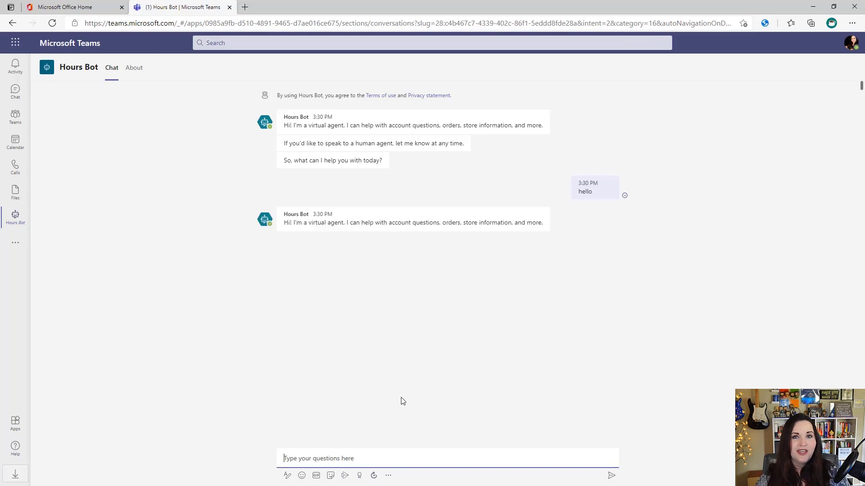
type("sotre locations")
key("Return")
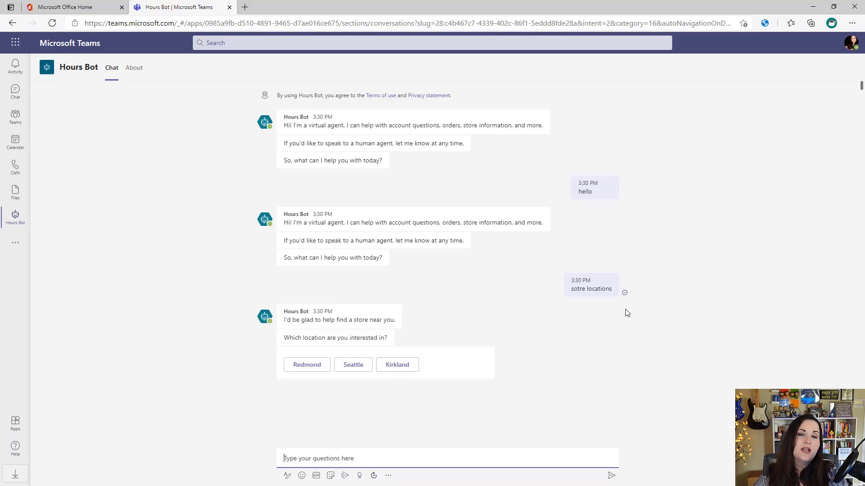
left_click(308, 373)
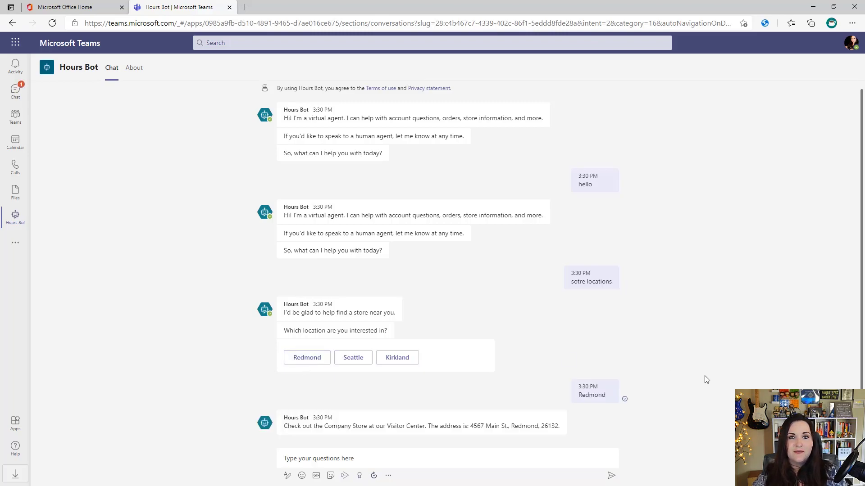